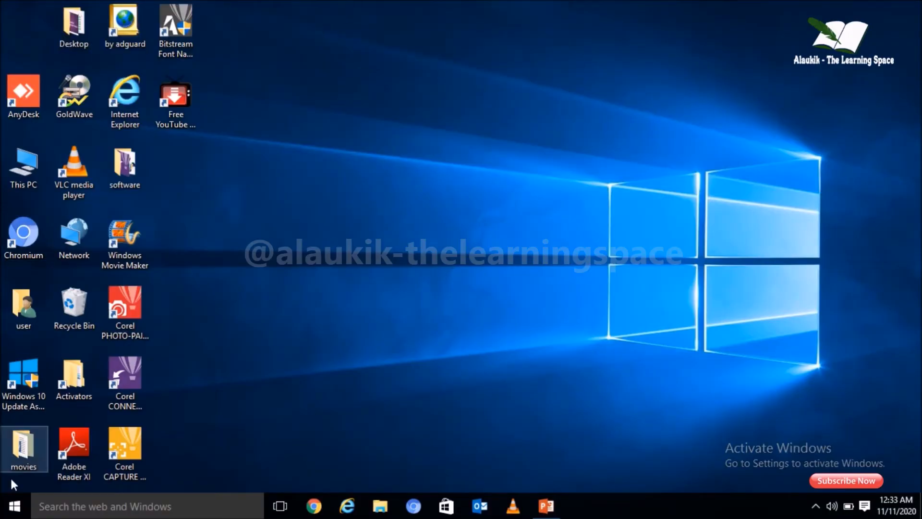
- Open Excel 2013, dismiss the activation wizard and create a blank workbook
click(15, 507)
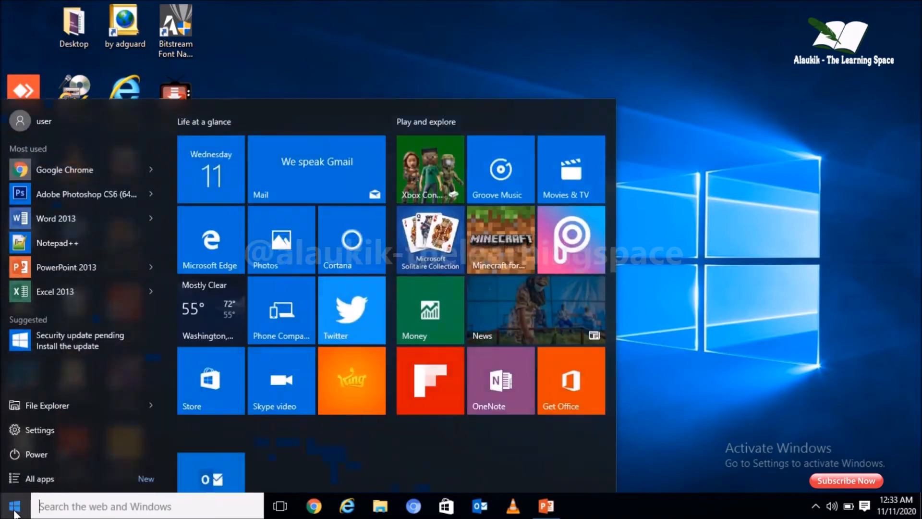
click(61, 287)
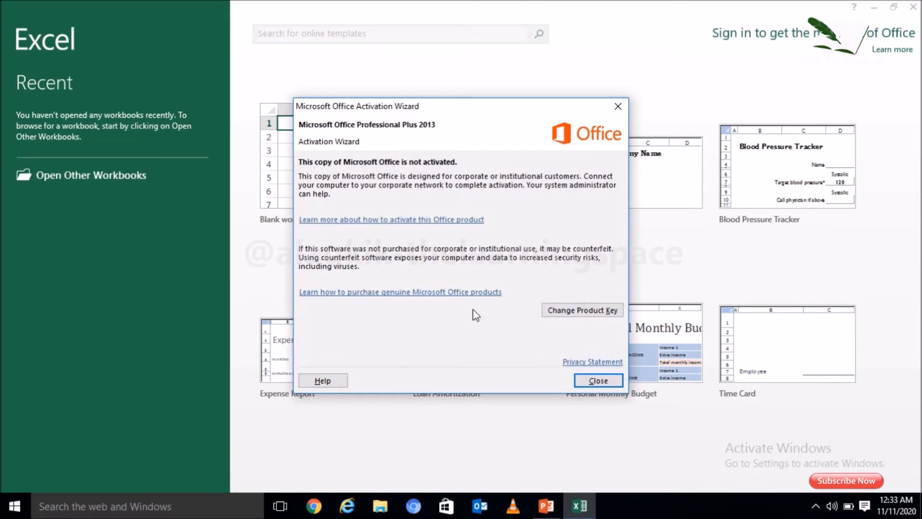
click(595, 381)
click(296, 160)
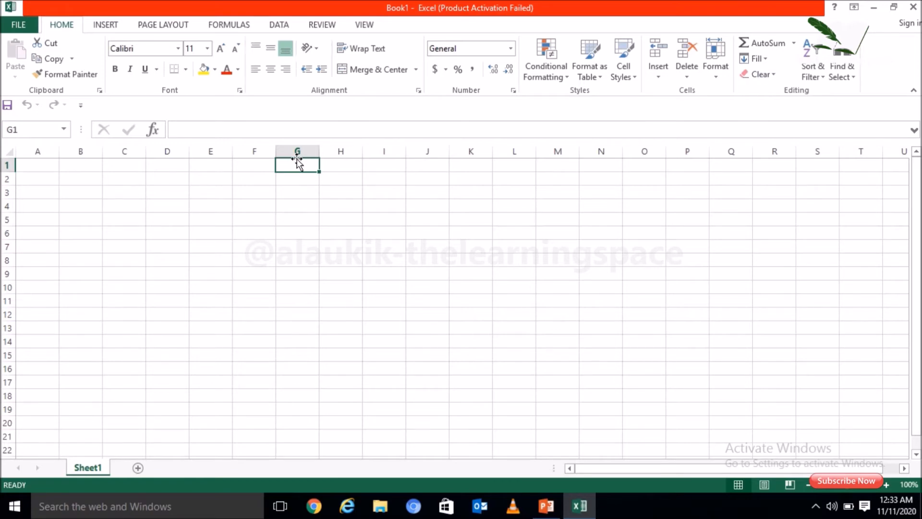
- Enter the column headers Product in cell A1 and Quantity in cell B1
click(42, 166)
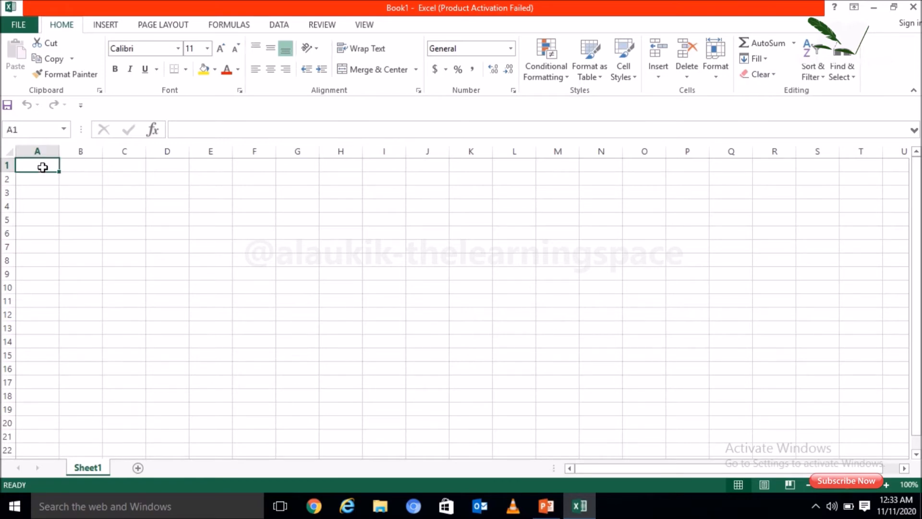
text(Product)
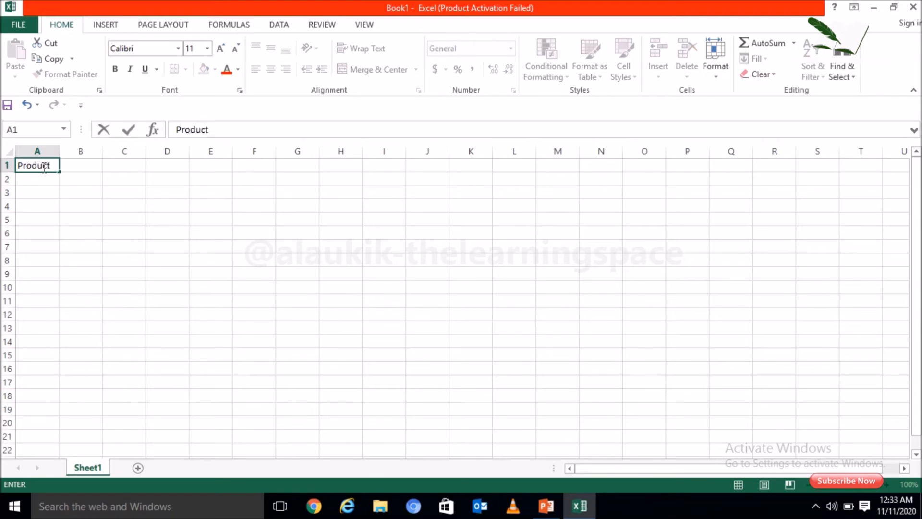
key(Tab)
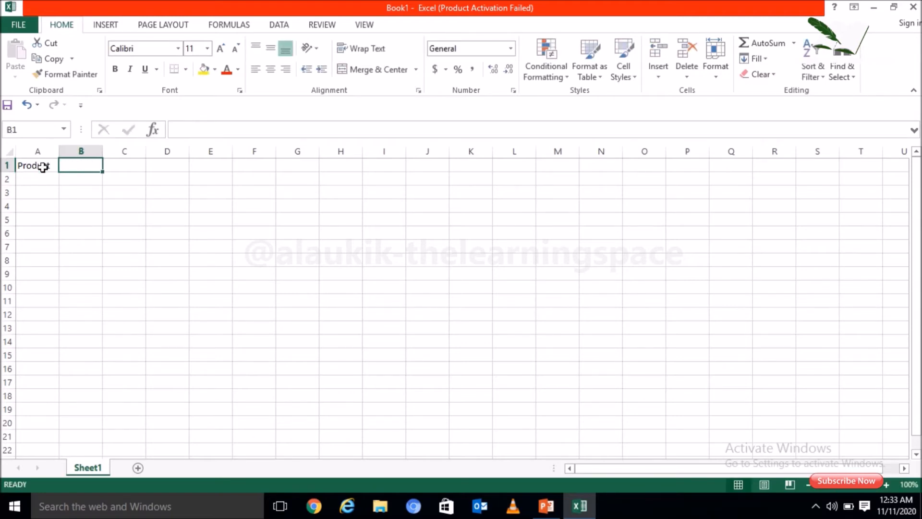
text(Quantity)
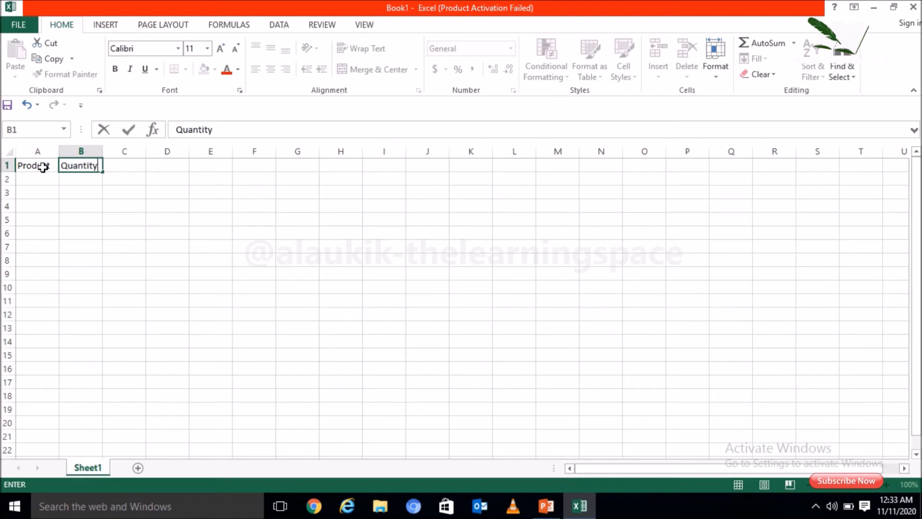
key(Return)
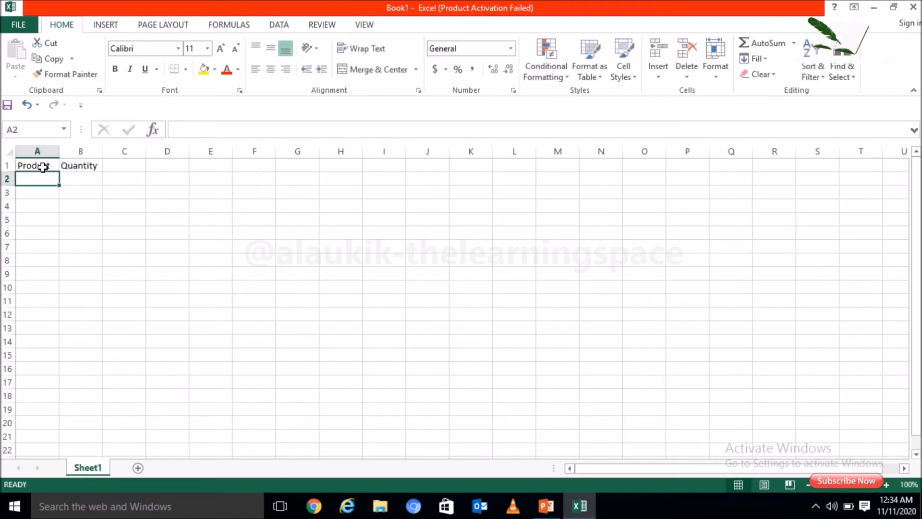
- List the products Pen, Pencil and Chalk in cells A2 to A4 under the Product header
text(Pen)
key(Return)
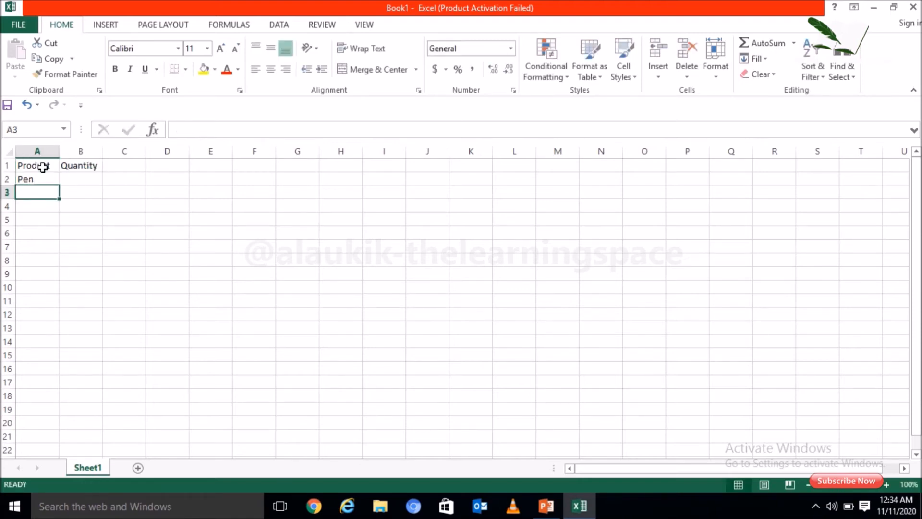
text(Pencil)
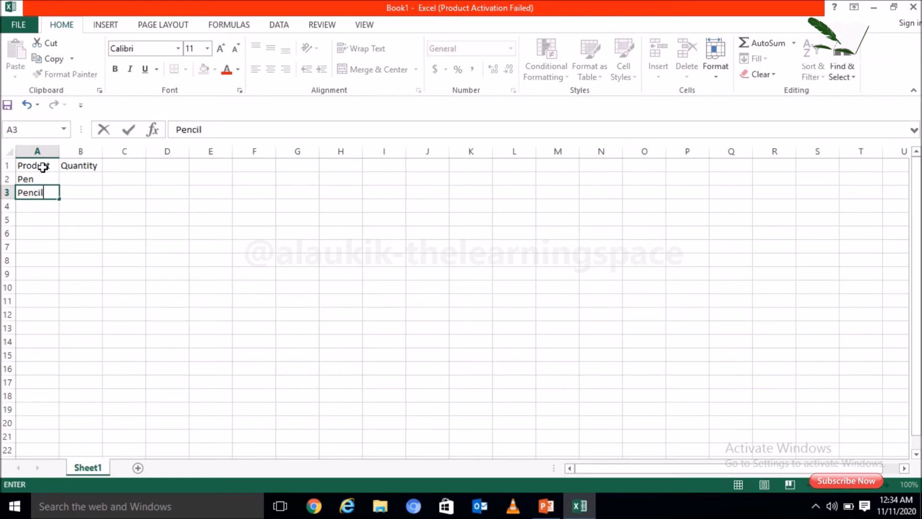
key(Return)
text(Ch)
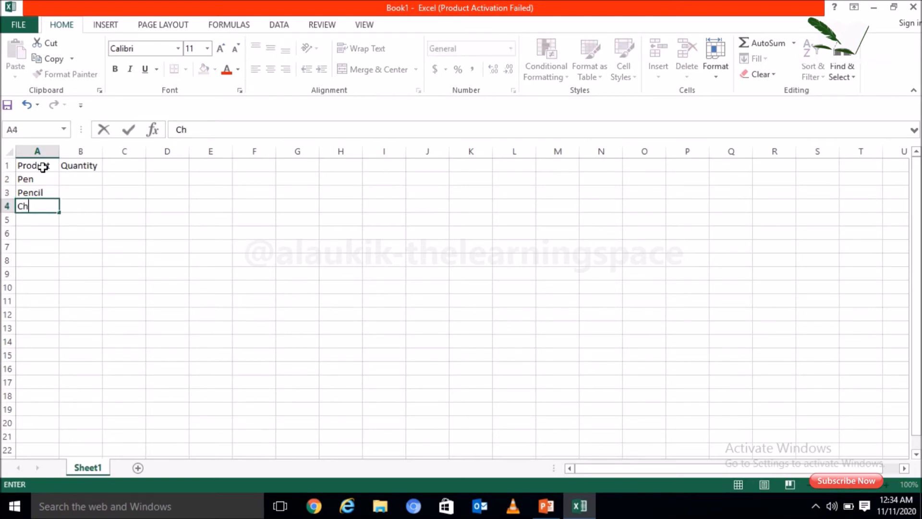
text(alk)
key(Tab)
- Enter the quantities 10, 20 and 30 in cells B2 to B4 for Pen, Pencil and Chalk
key(Up)
key(Up)
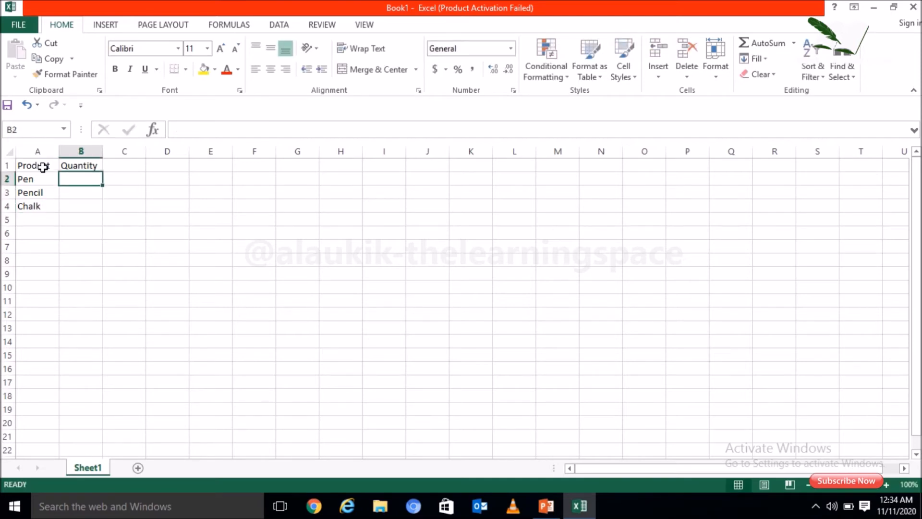
text(10)
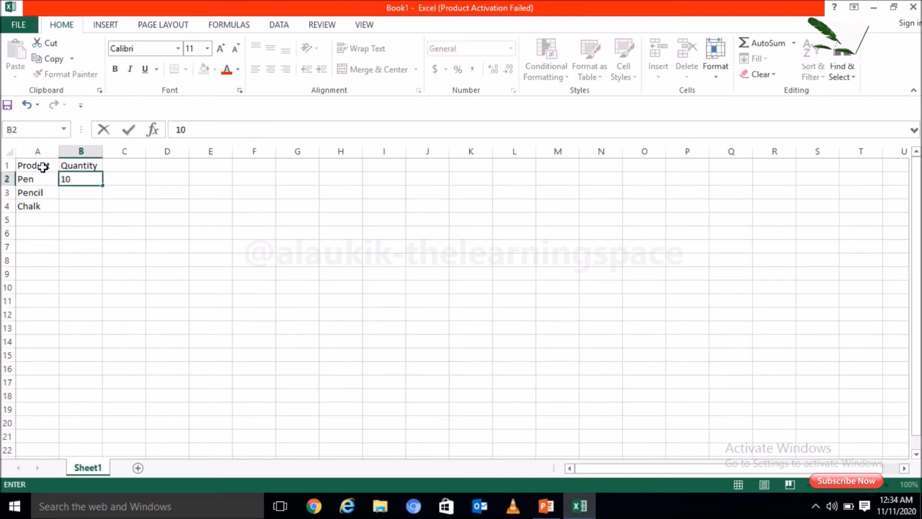
key(Return)
text(20)
key(Return)
text(30)
key(Return)
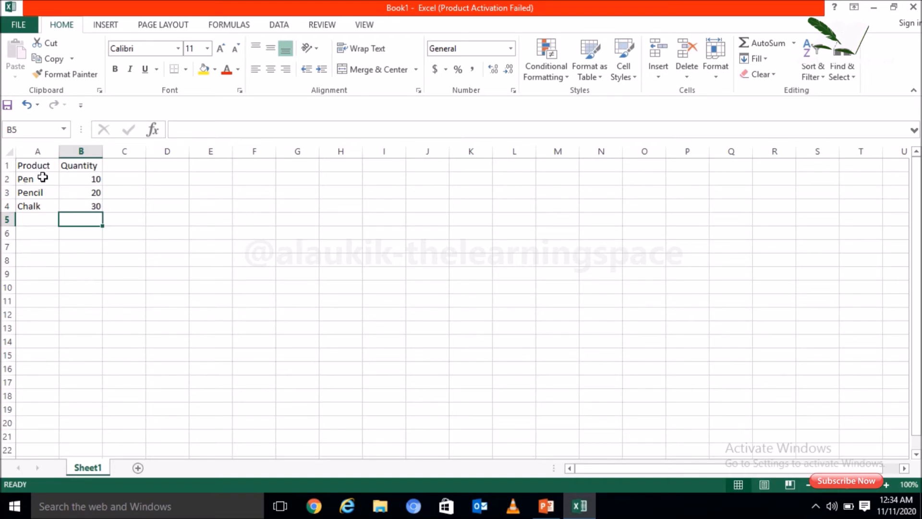
- Jump from the Chalk cell to the worksheet's last row in column A and back to Chalk
click(40, 203)
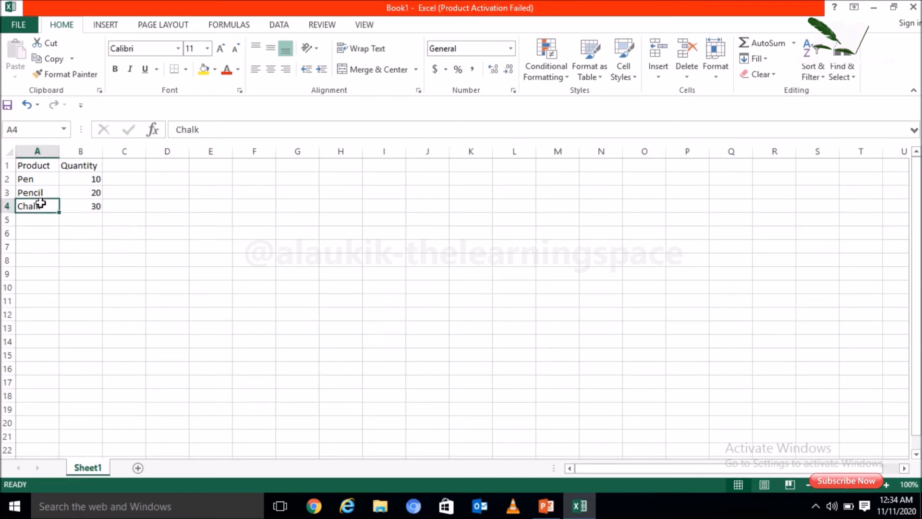
key(ctrl+Down)
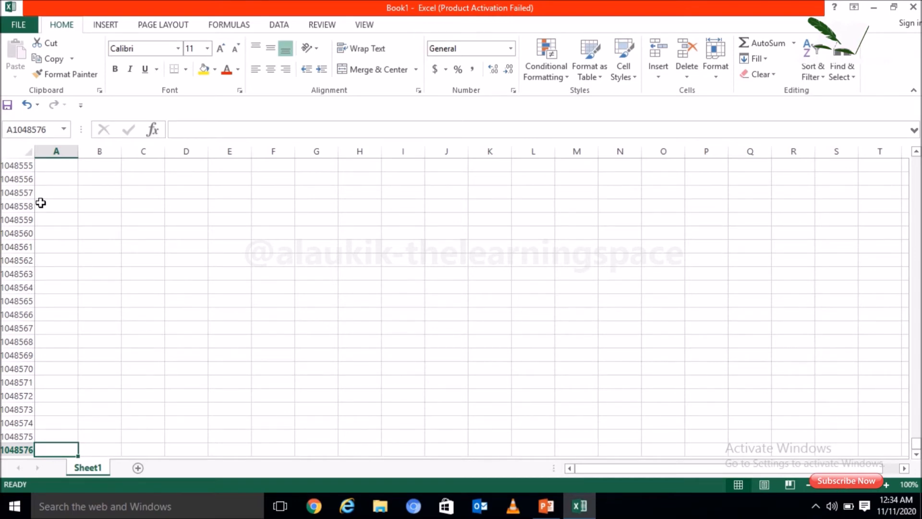
key(ctrl+Up)
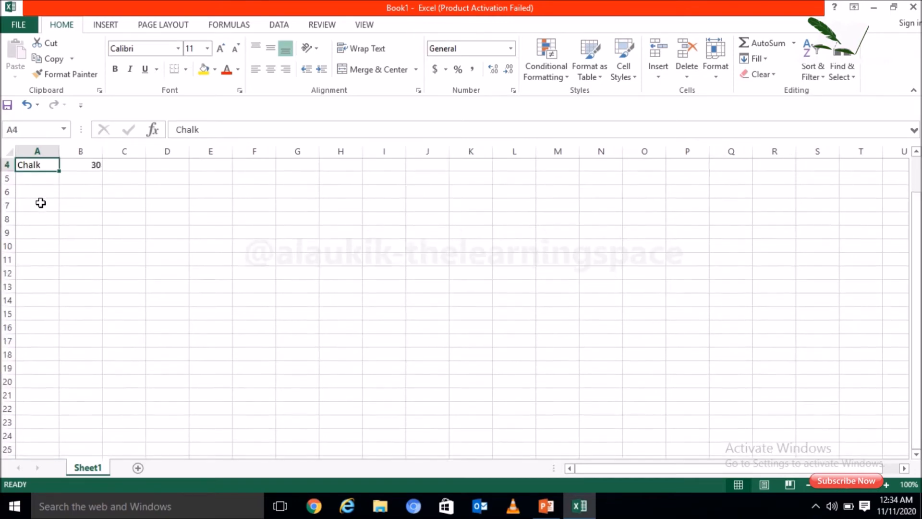
- Jump from the Quantity header to the worksheet's last column in row 1 and return to cell A1
key(Right)
key(Up)
key(Up)
key(Up)
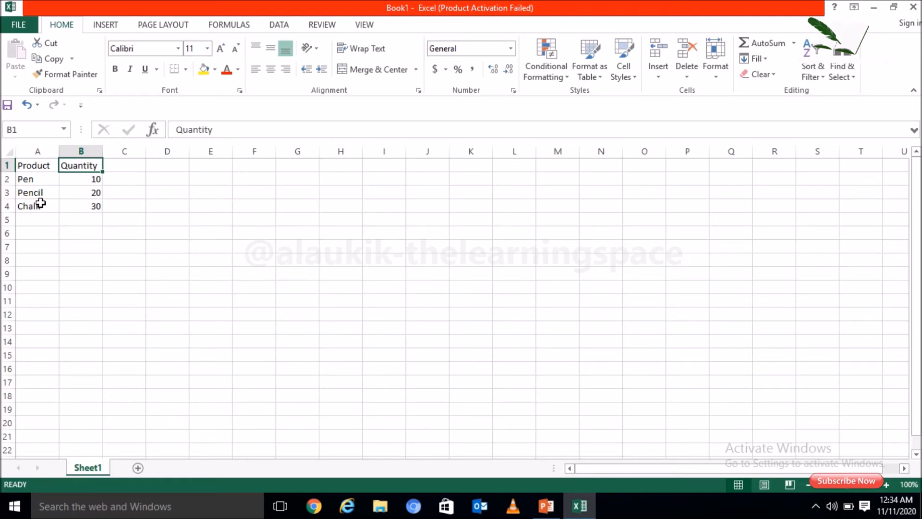
key(ctrl+Right)
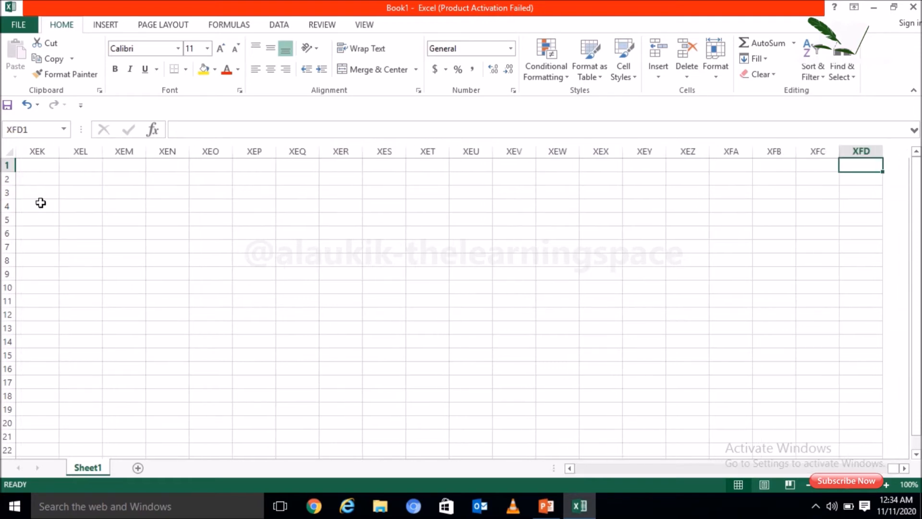
key(ctrl+Left)
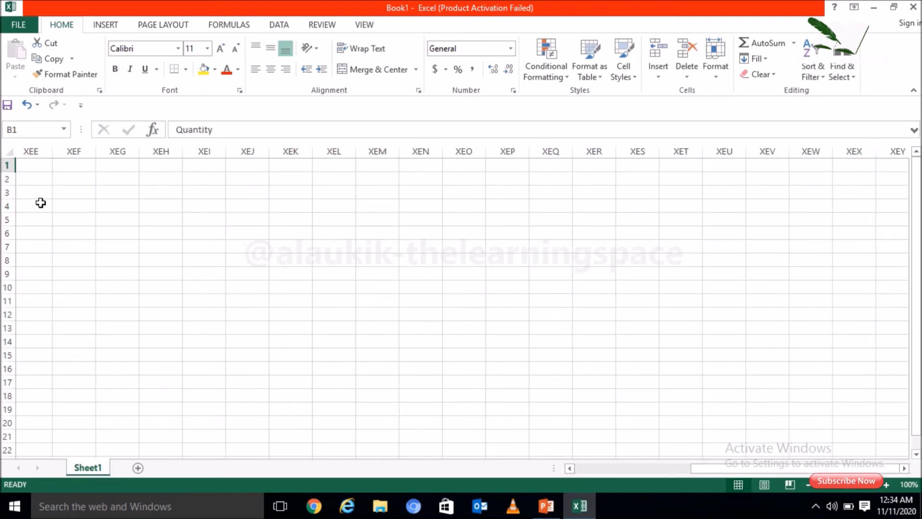
key(ctrl+Left)
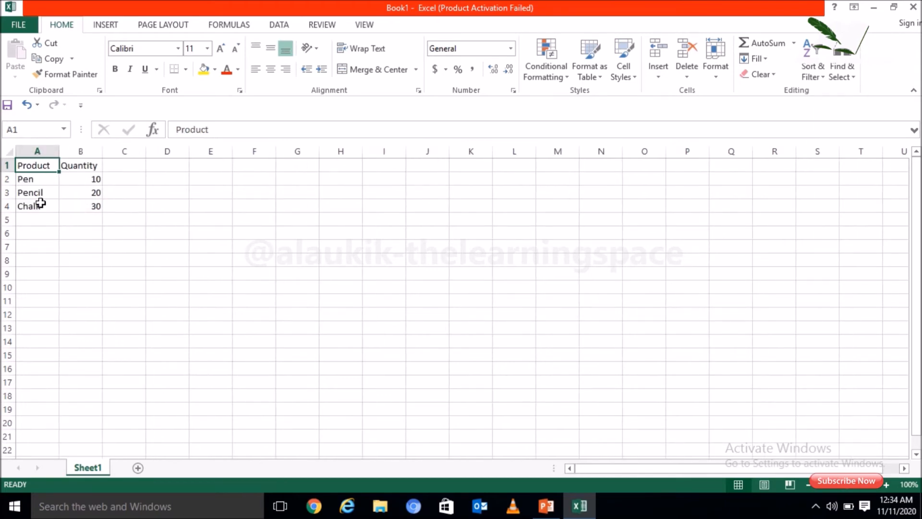
- Revisit the worksheet's last row in column A, starting from the Chalk cell, and return to the Product header
key(Down)
key(Down)
key(Down)
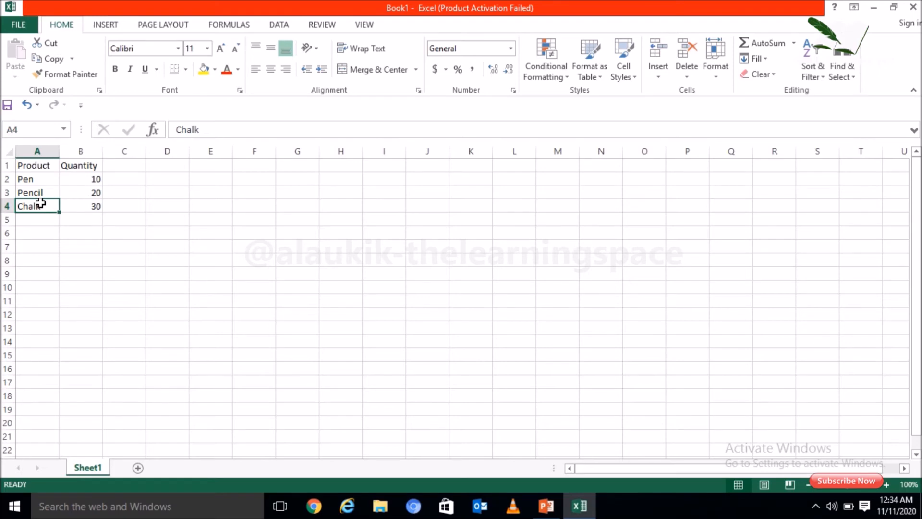
key(ctrl+Down)
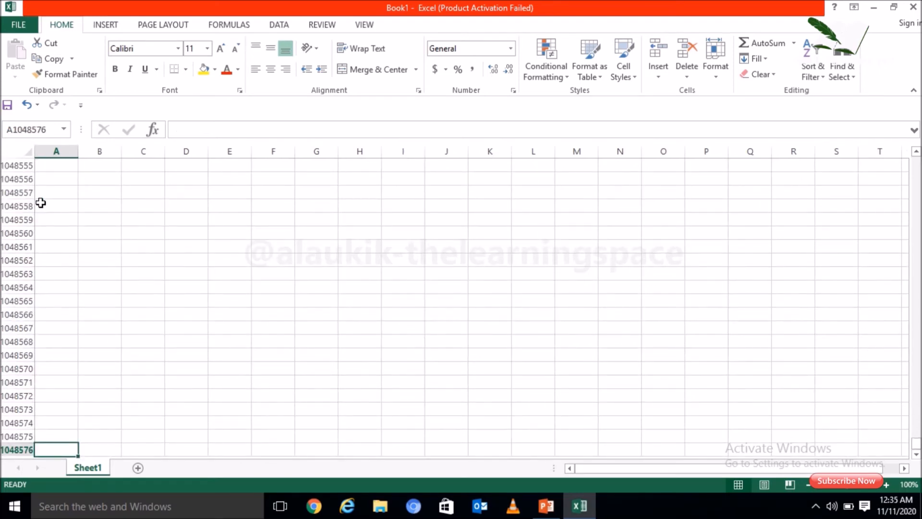
key(ctrl+Up)
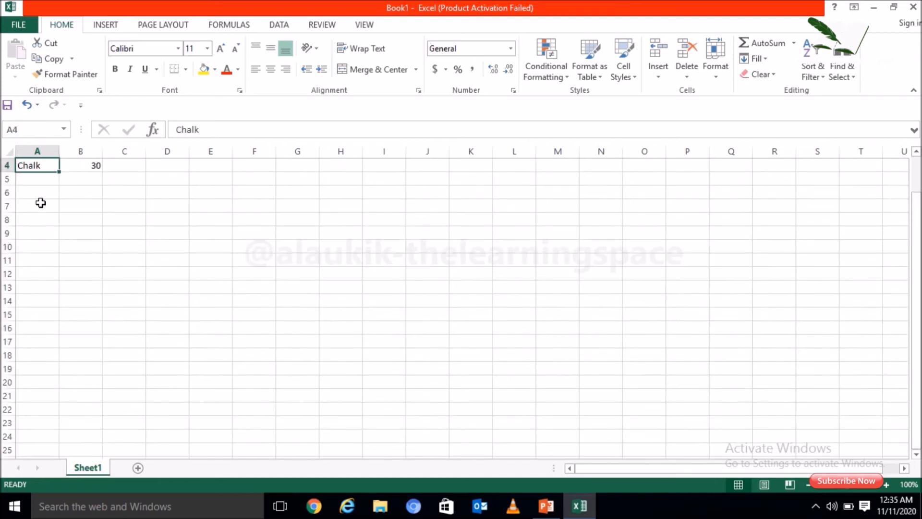
key(Up)
key(Up)
key(Up)
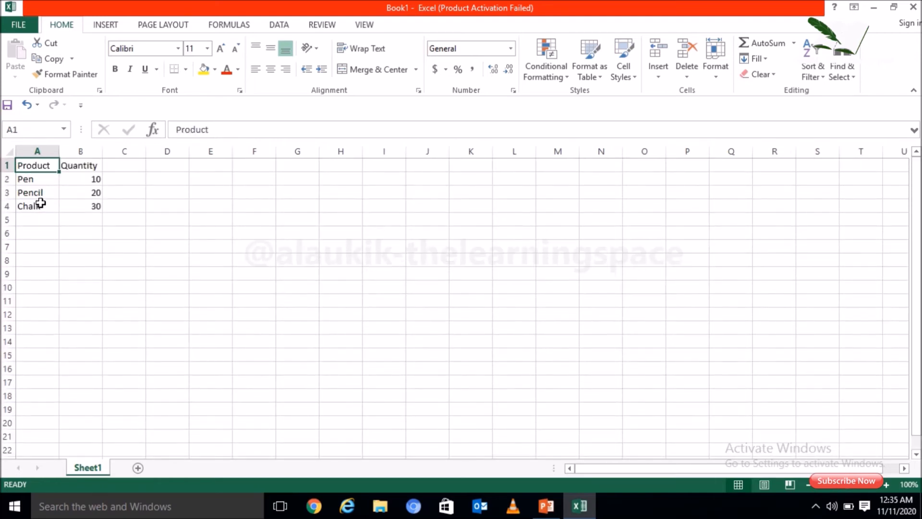
- Revisit the worksheet's last column in row 1, starting from the Quantity header, and return to cell A1
key(Right)
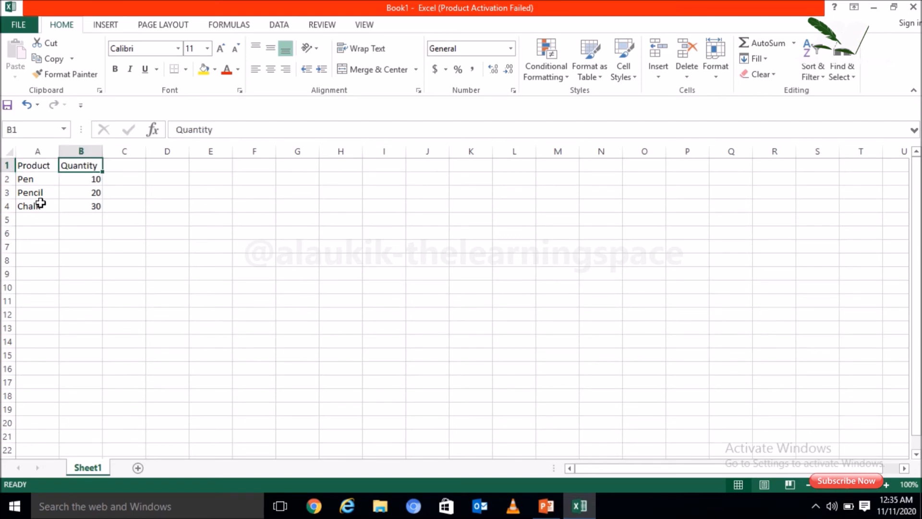
key(ctrl+Right)
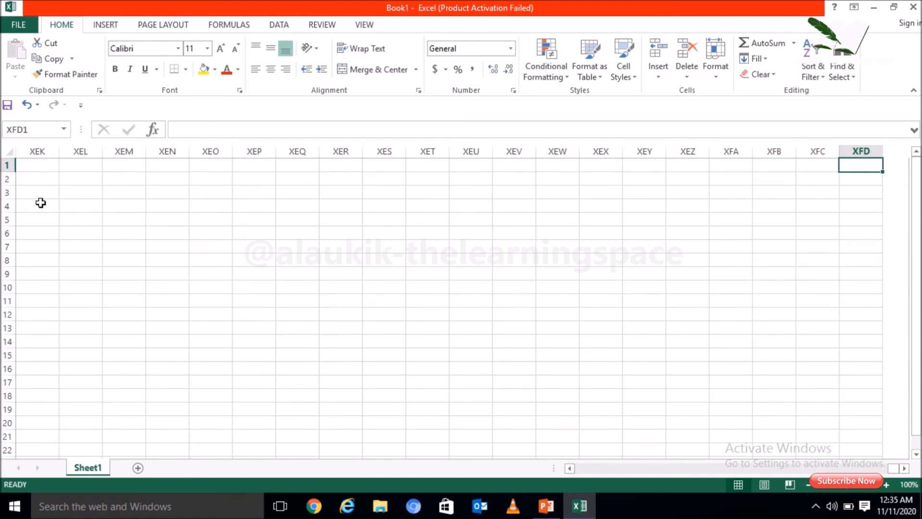
key(ctrl+Left)
key(ctrl+Left)
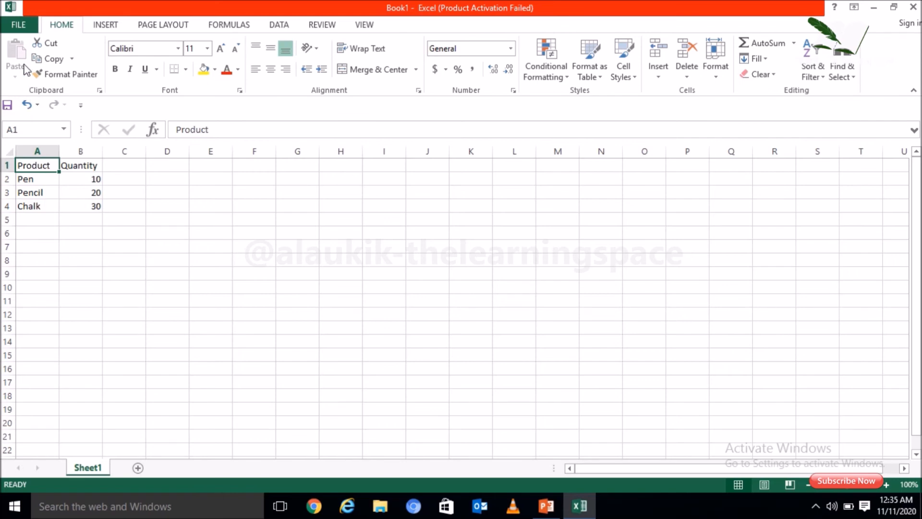
- Save the workbook on the Desktop as New Worksheet in Excel Workbook format and show the Windows desktop
click(25, 22)
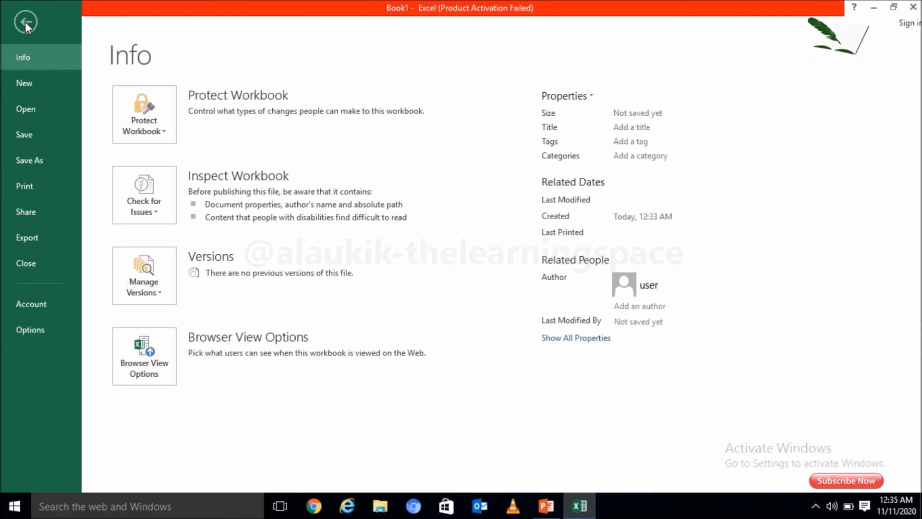
click(31, 127)
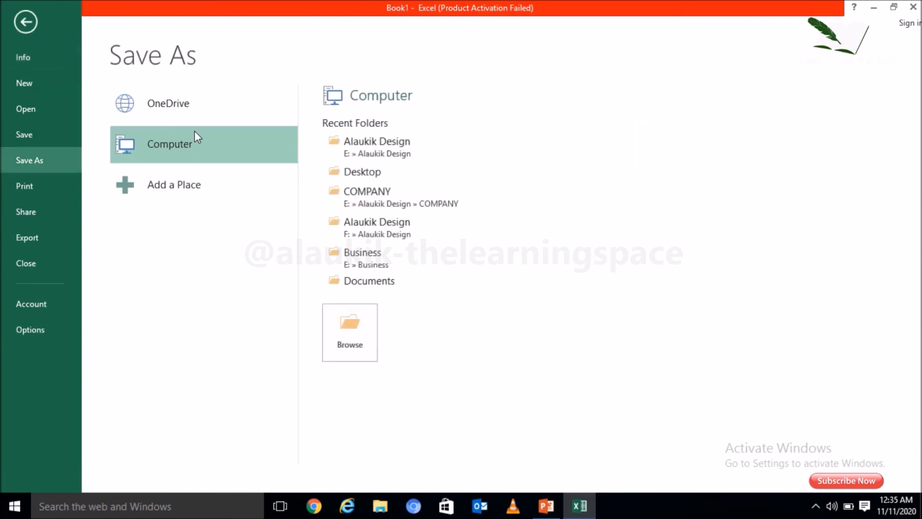
click(356, 174)
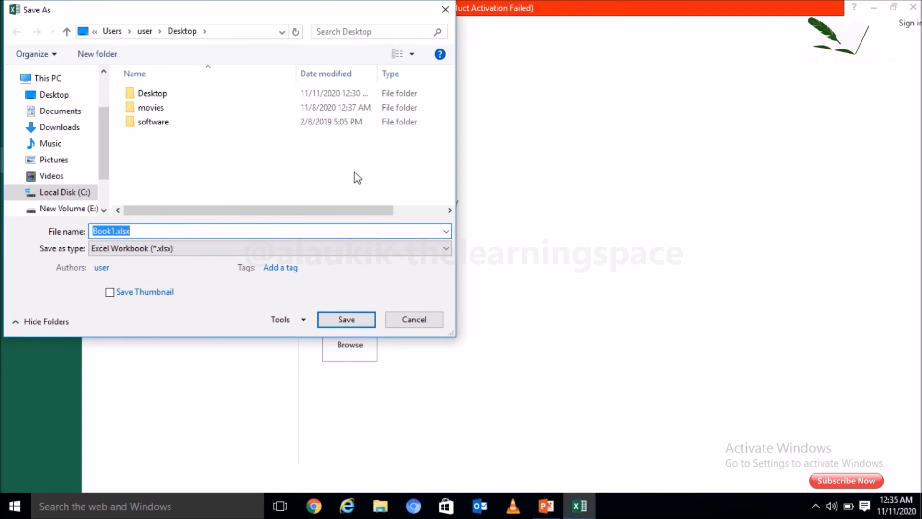
text(New Worksheet)
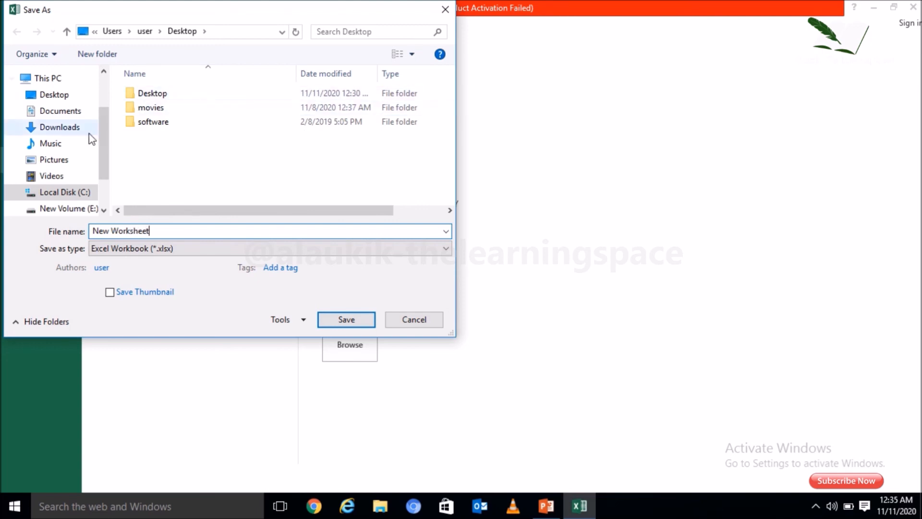
click(67, 97)
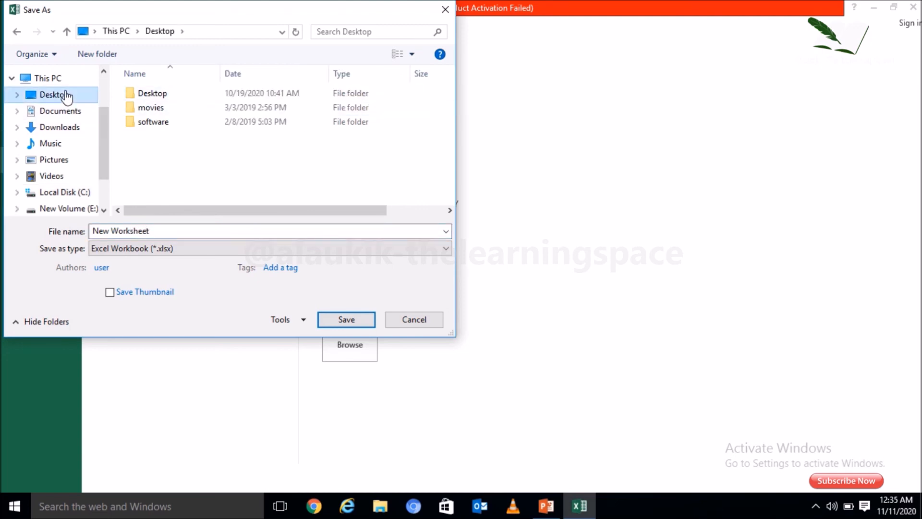
click(346, 319)
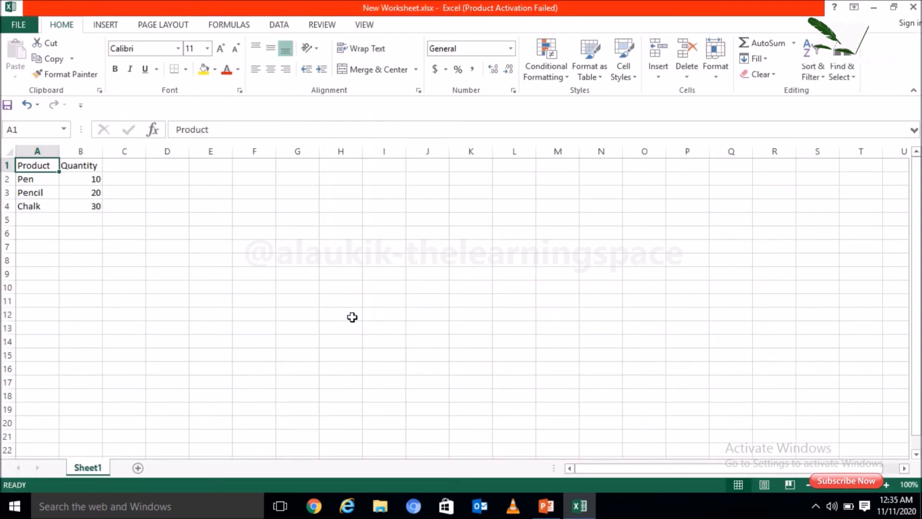
key(super+d)
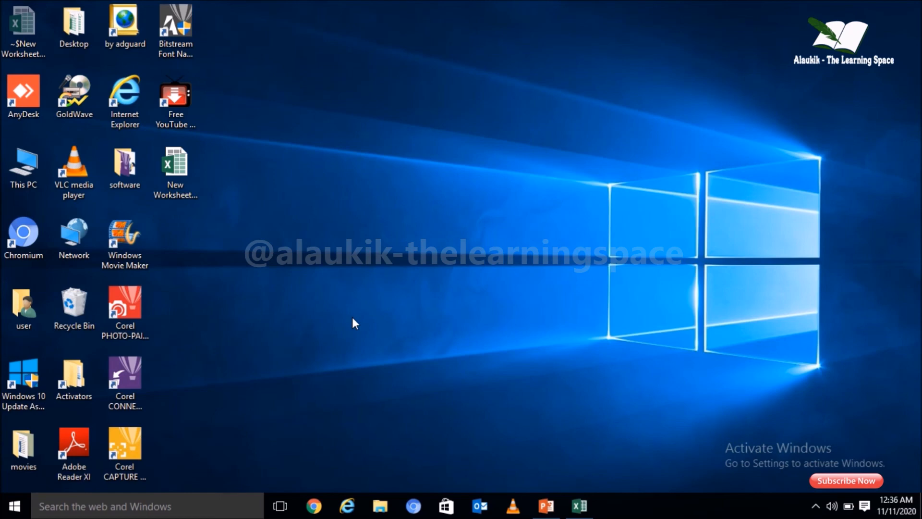